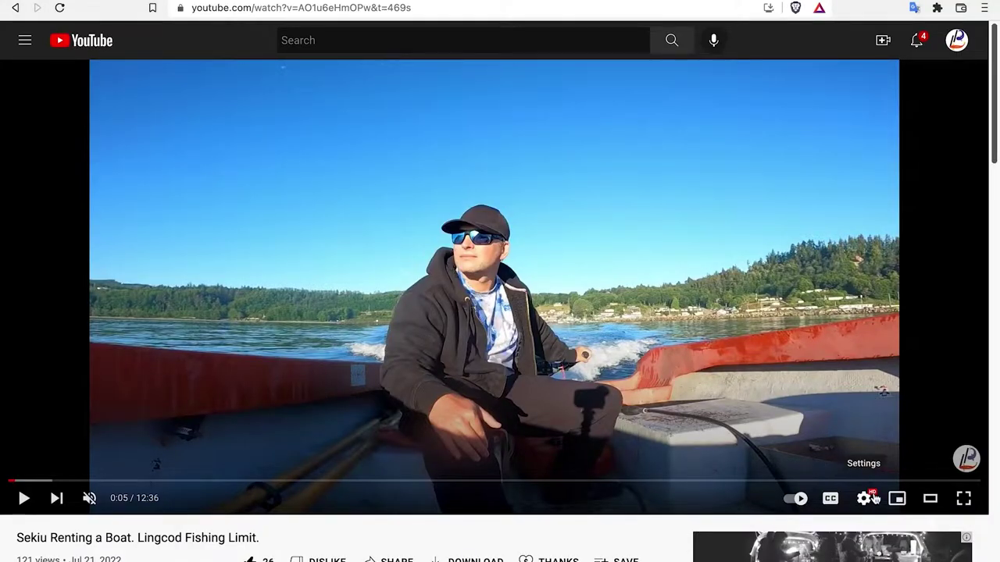
Set a custom 2x playback speed in the player settings and start the boat video
left_click(873, 500)
left_click(859, 395)
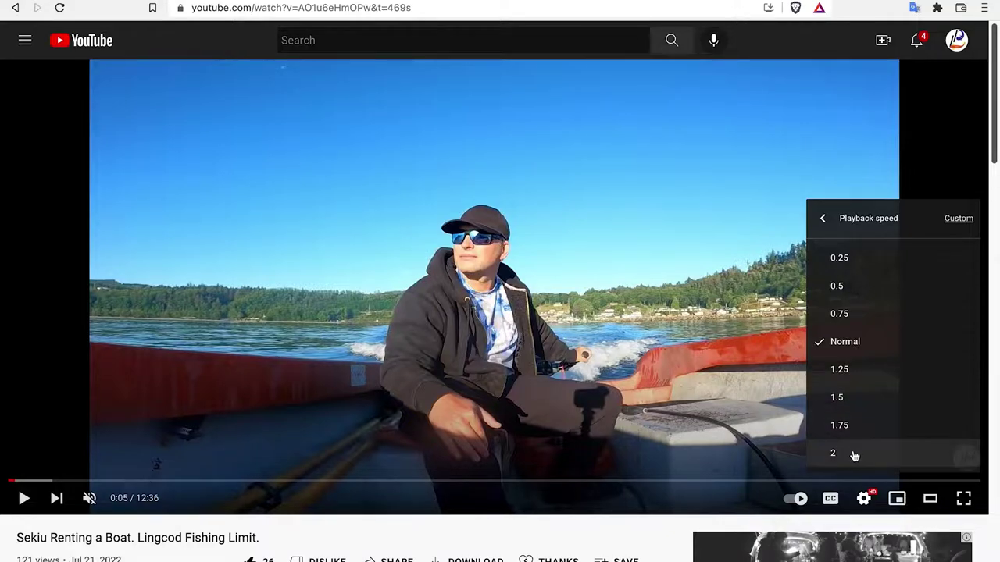
left_click(954, 222)
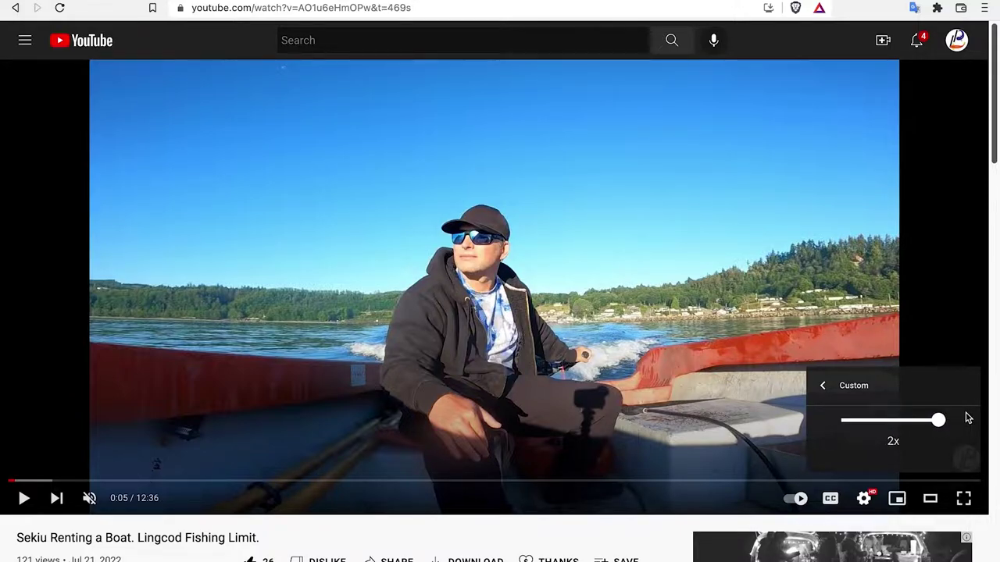
key("space")
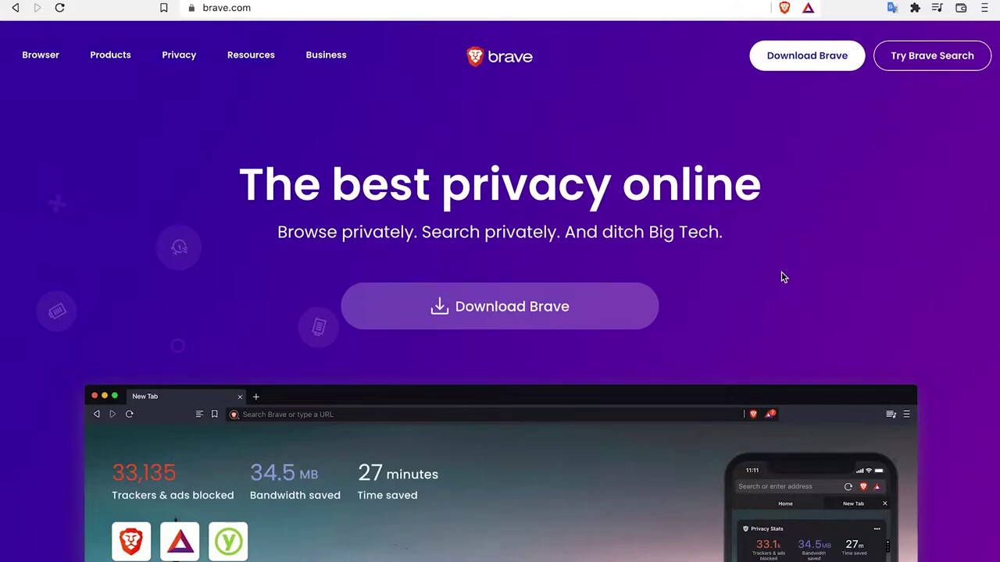
scroll(781, 277, "down", 2)
scroll(781, 277, "up", 2)
left_click(784, 7)
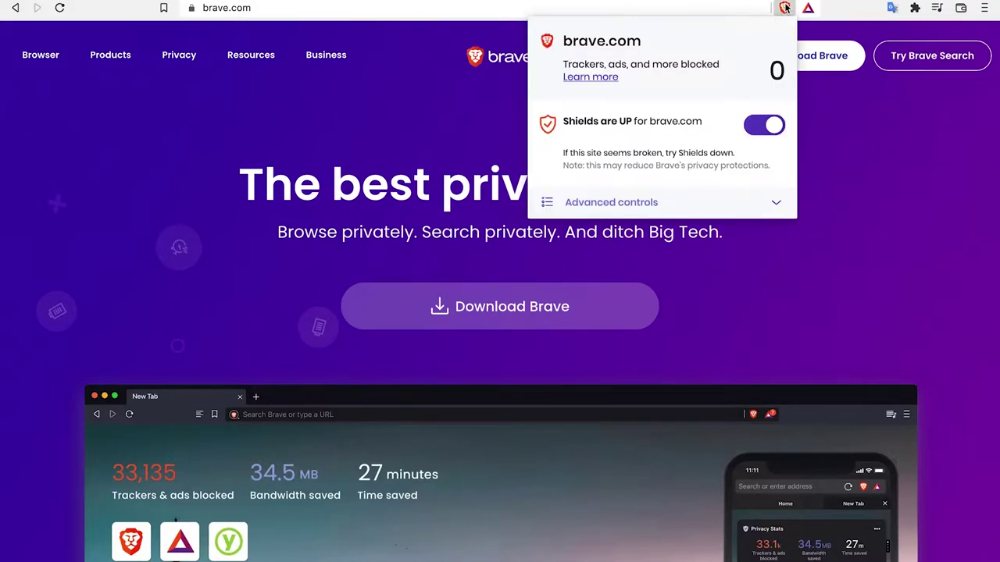
left_click(756, 128)
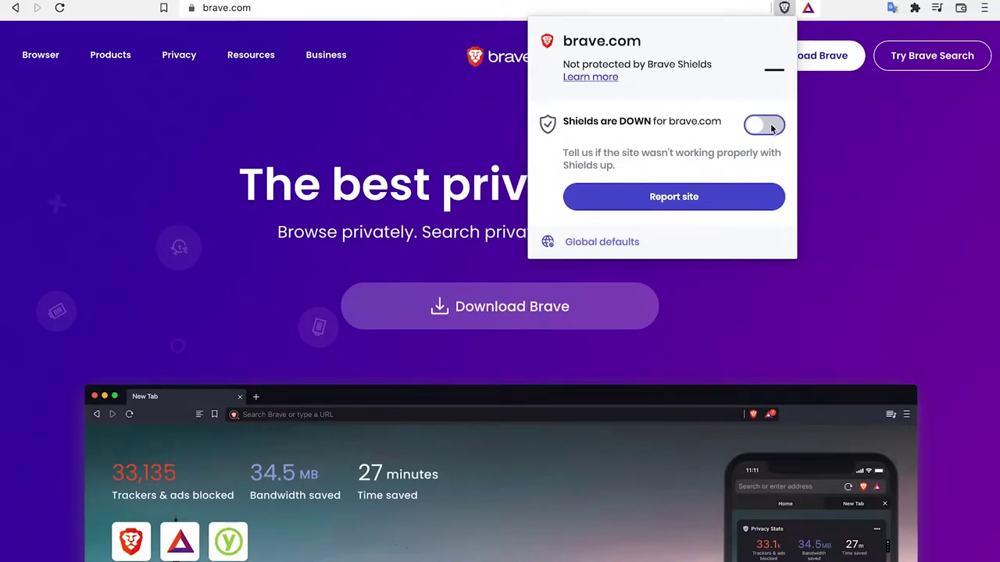
left_click(775, 126)
left_click(840, 135)
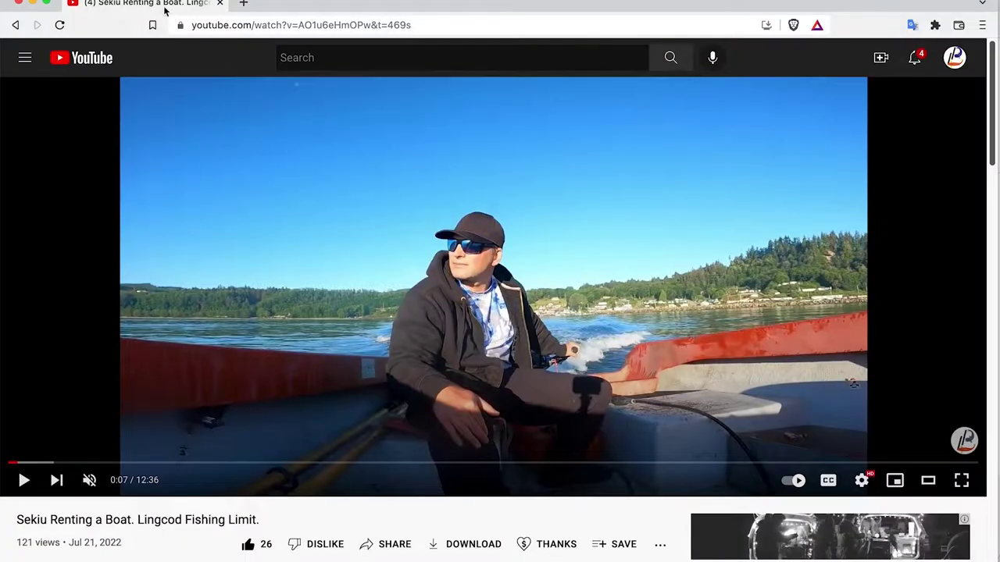
Open Brave's View menu over the YouTube boat video page
left_click(149, 0)
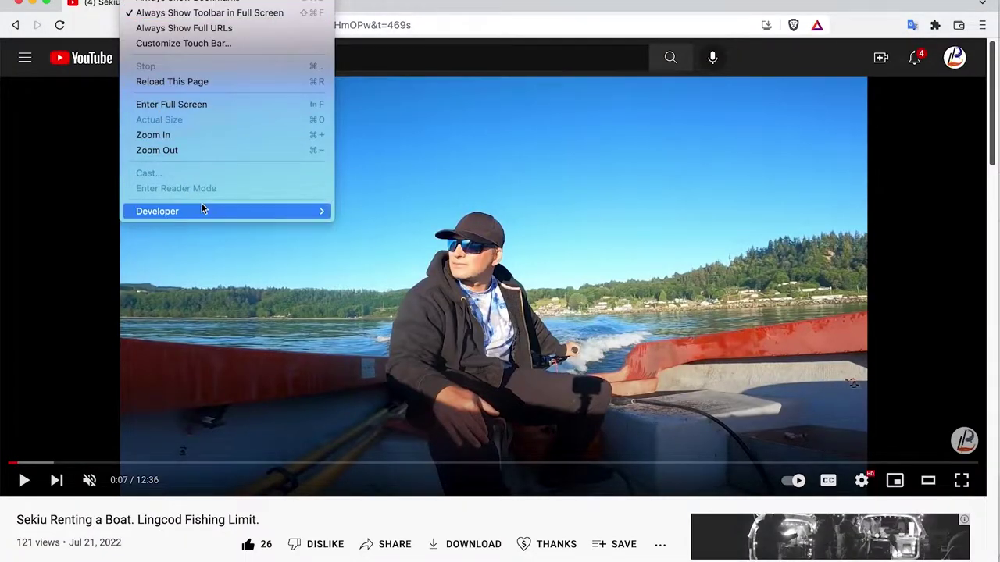
Open the JavaScript Console from View > Developer and resume the boat video from 0:05
mouse_move(201, 210)
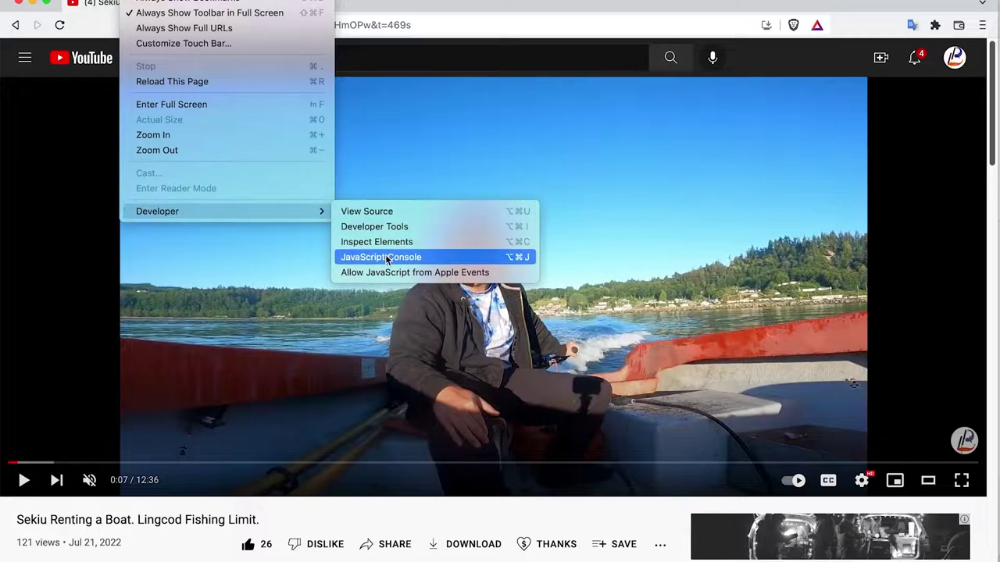
left_click(522, 264)
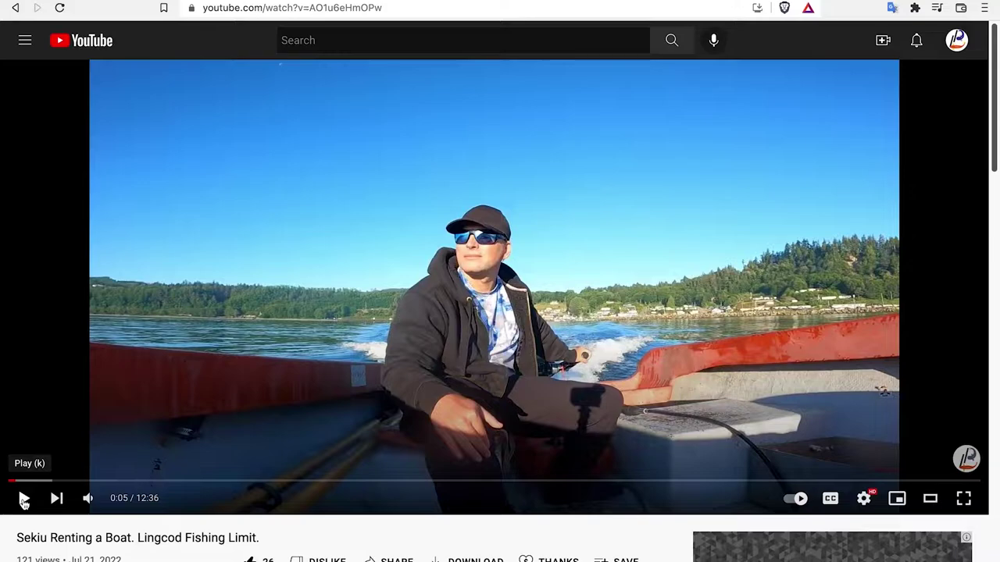
left_click(23, 499)
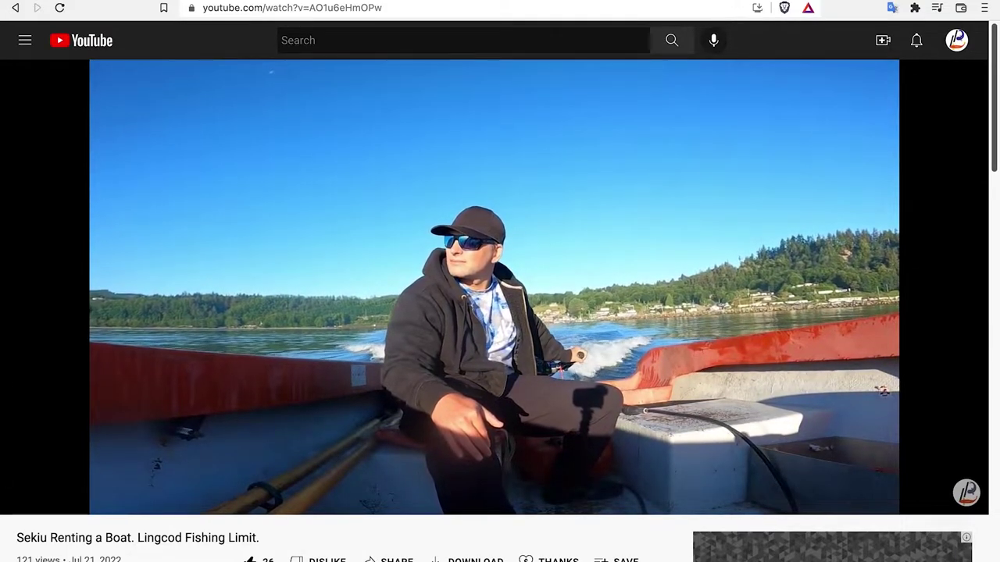
Paste and run the playbackRate command at 4 in the console, then rerun it at 1
key("super+alt+j")
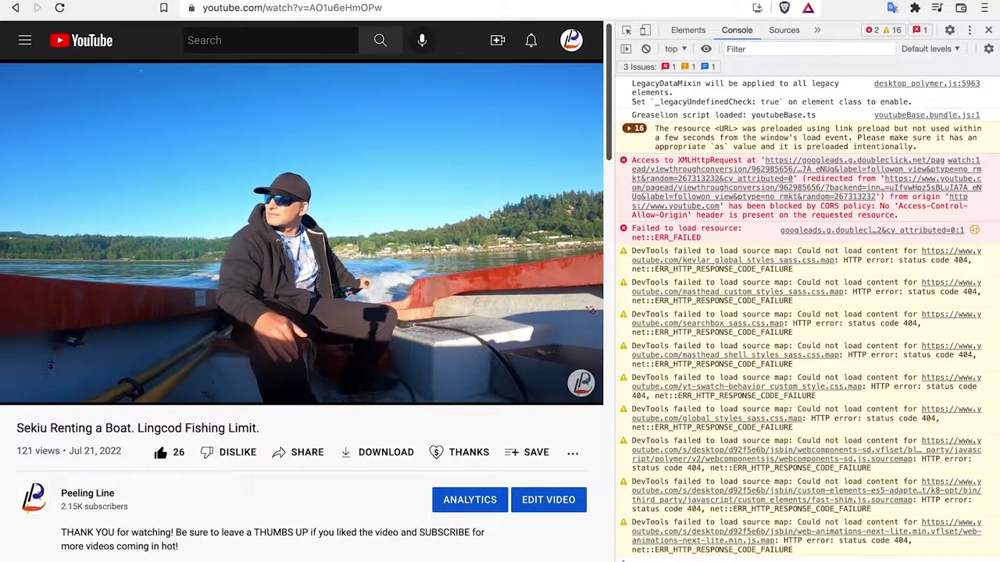
type("document.getElementsByTagName(\"video\")[0].playbackRate = 4")
key("Return")
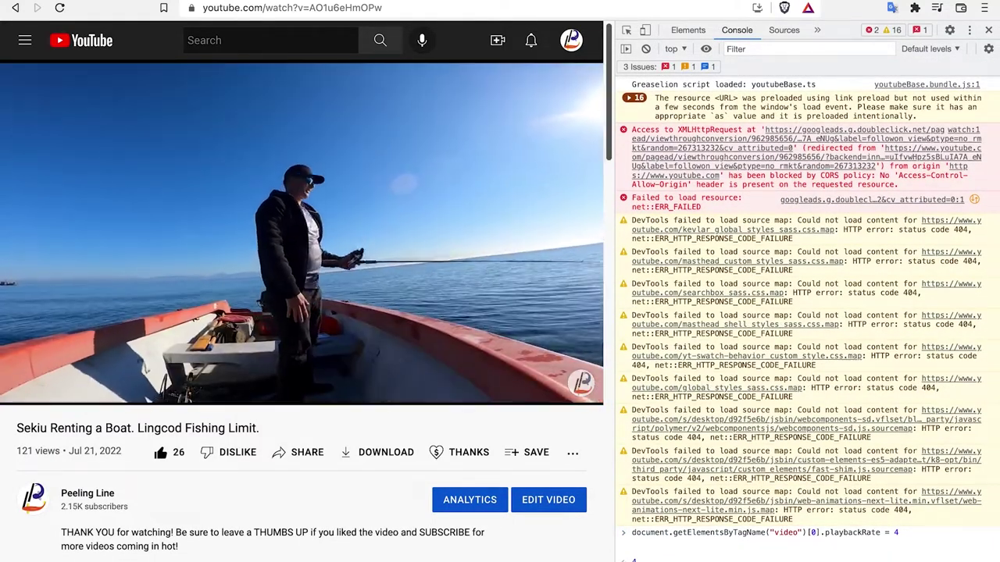
key("Up")
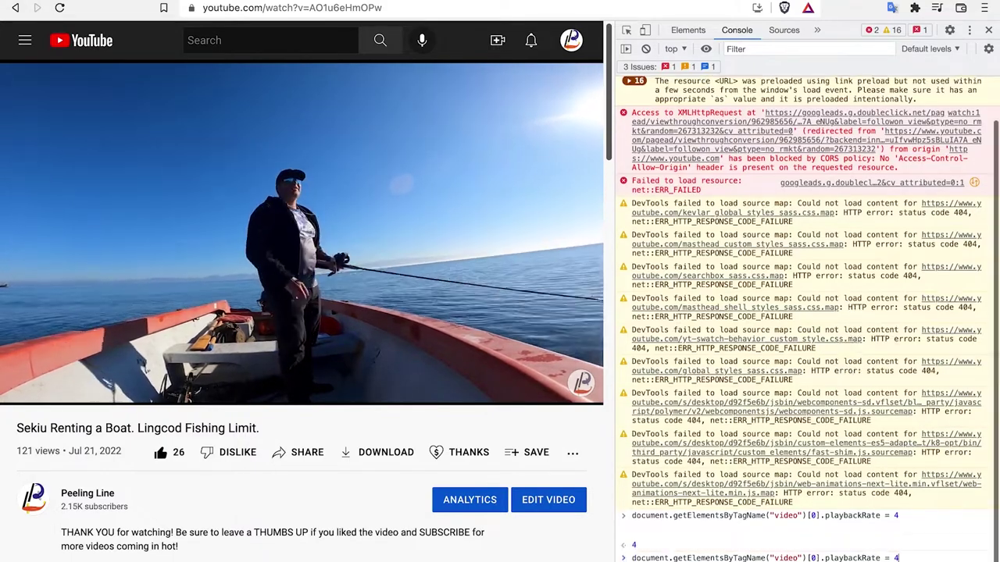
key("BackSpace")
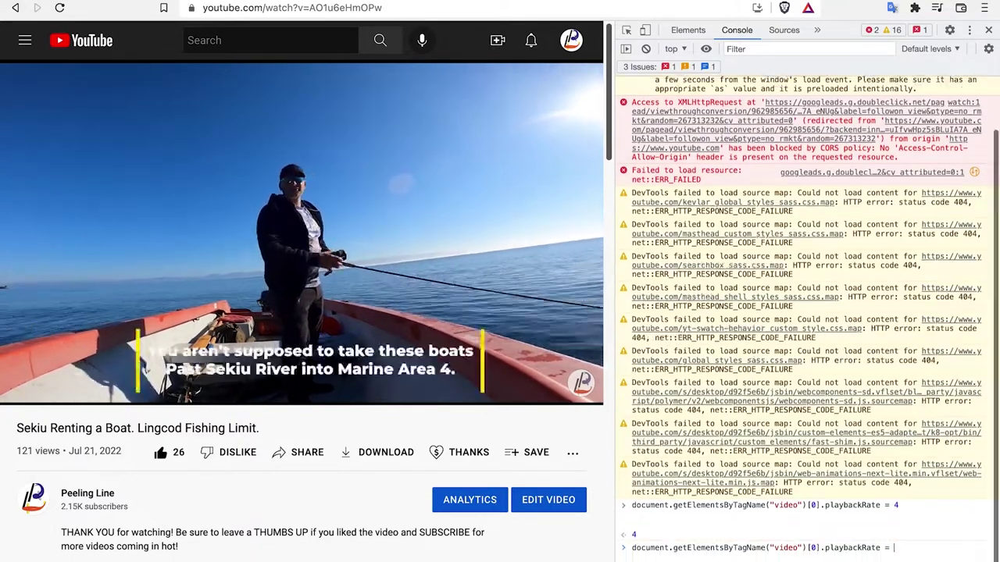
type("1")
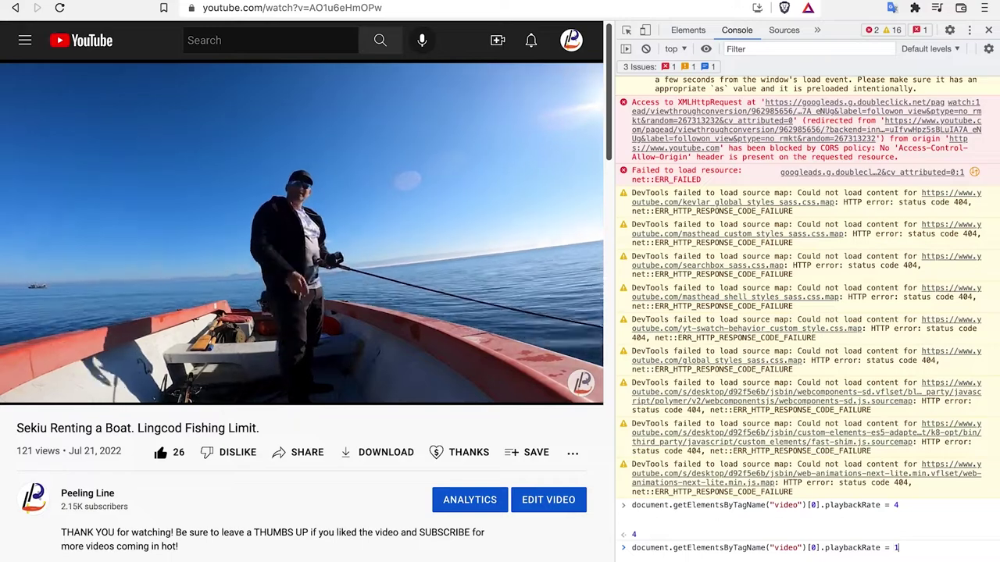
key("Return")
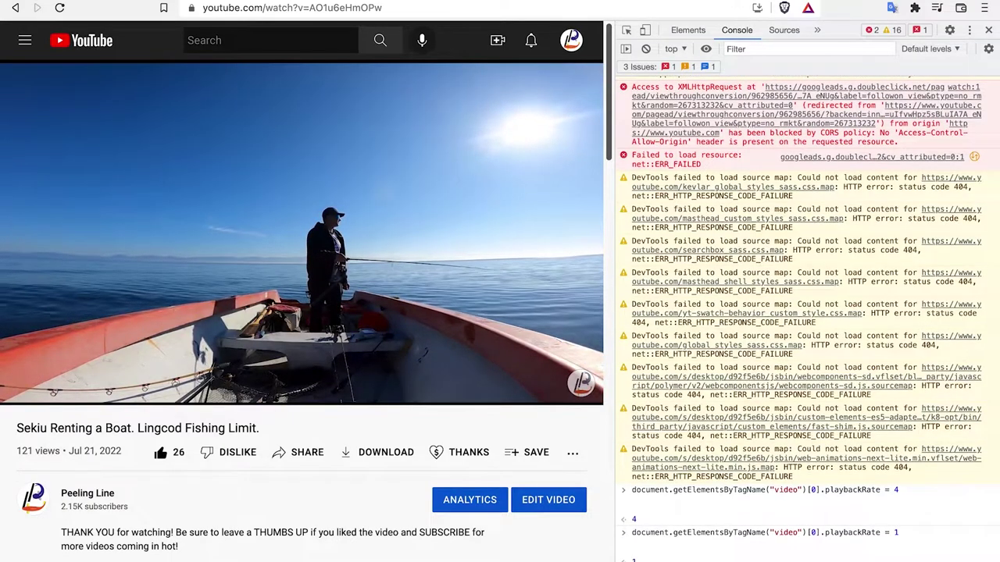
Rerun the playbackRate command with rates 16 and then 0.08
key("Up")
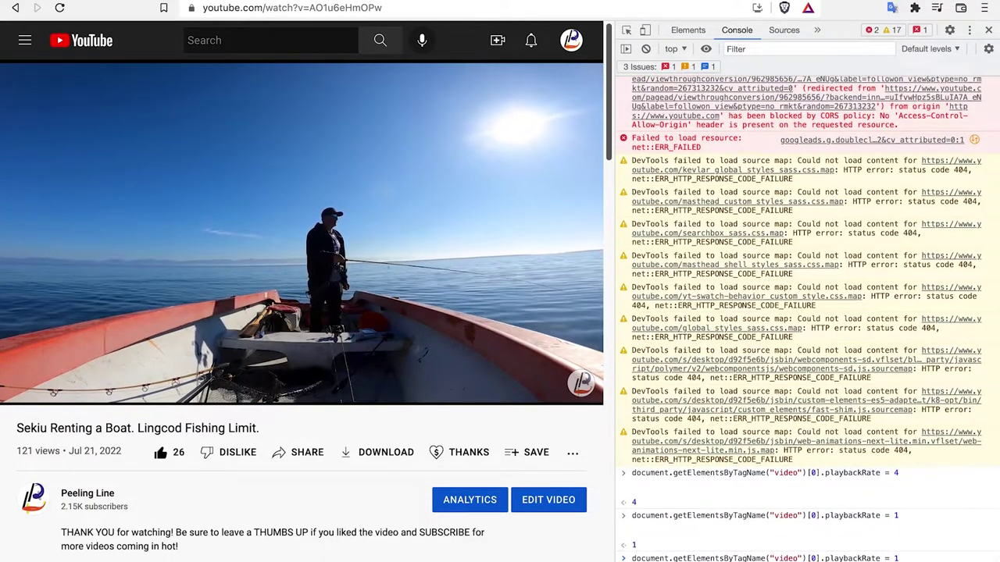
type("6")
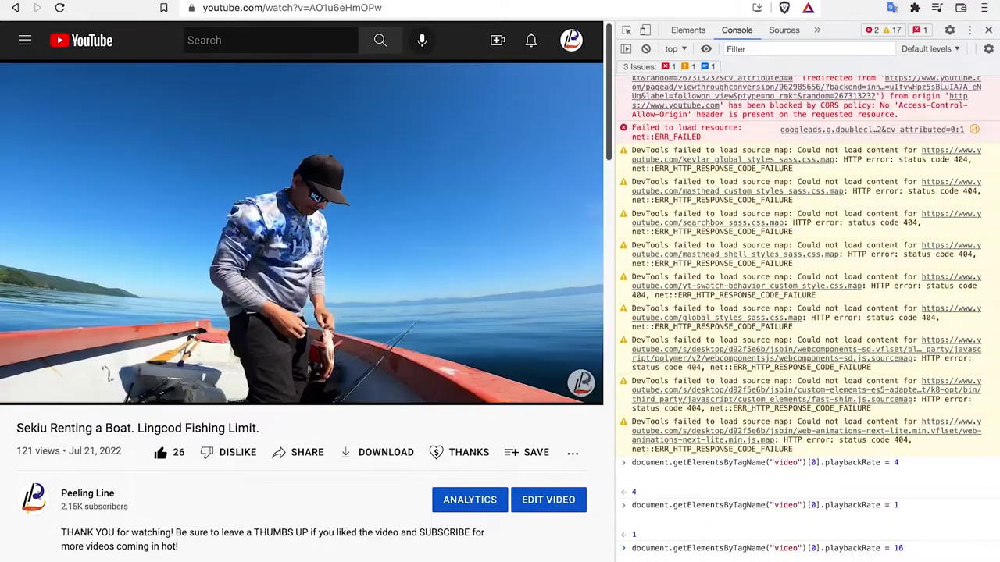
key("Return")
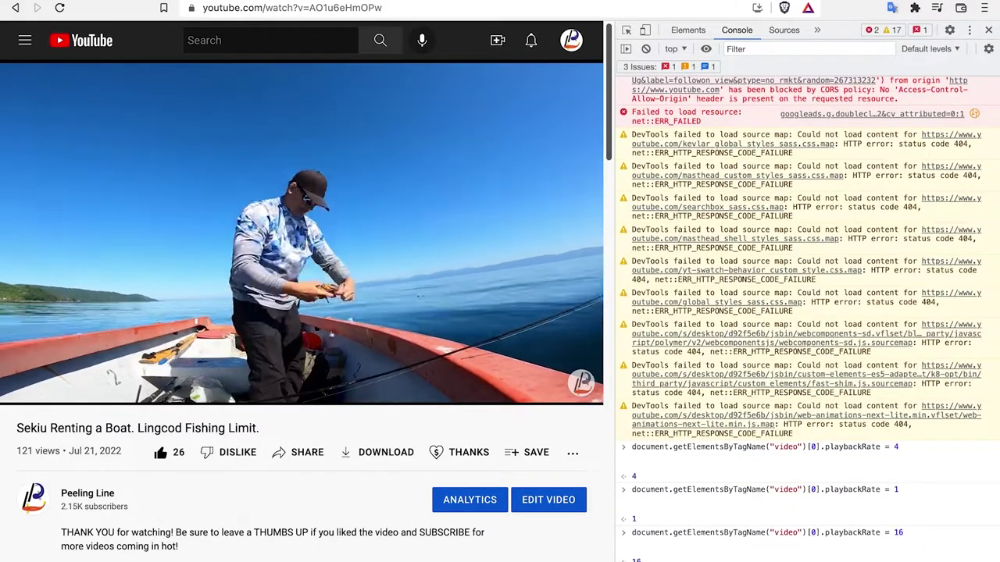
key("Up")
key("BackSpace")
key("BackSpace")
type(".08")
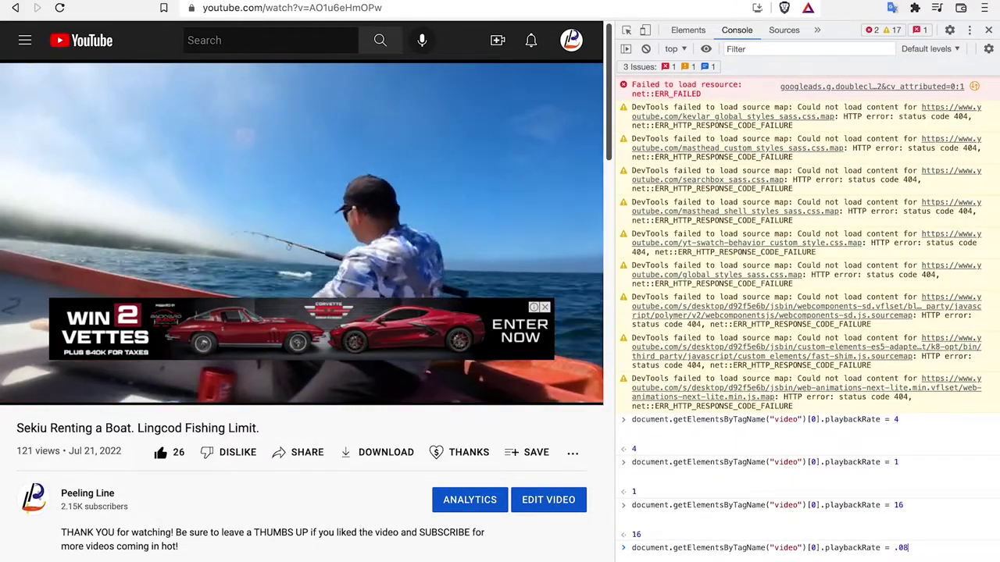
key("Return")
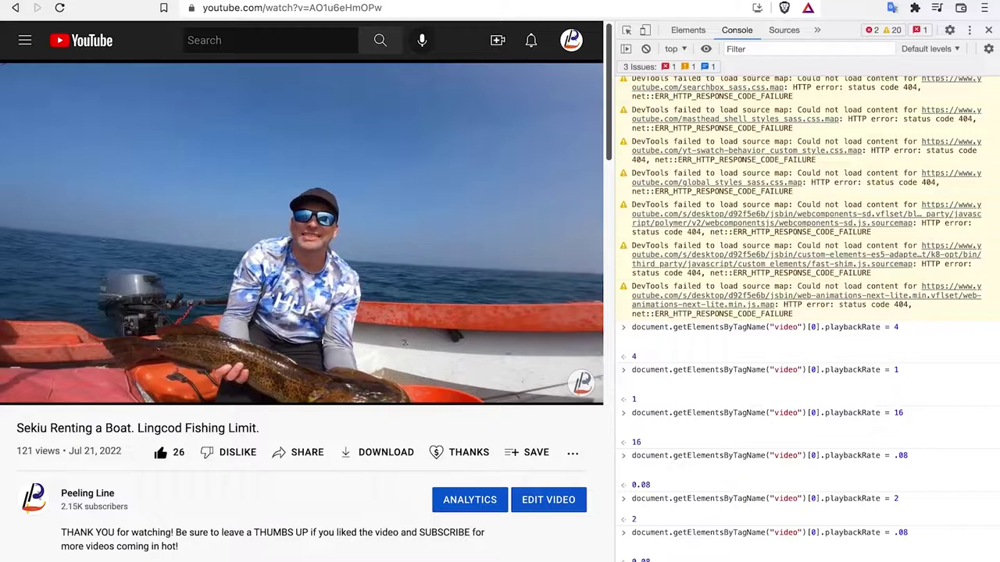
Rerun an earlier playbackRate command recalled from the console history
key("Up")
key("Up")
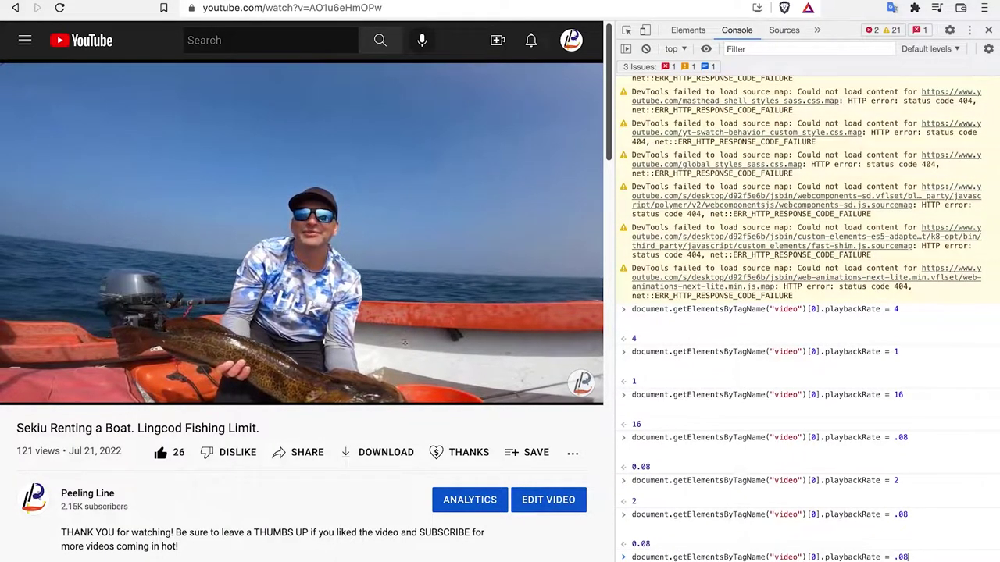
key("Up")
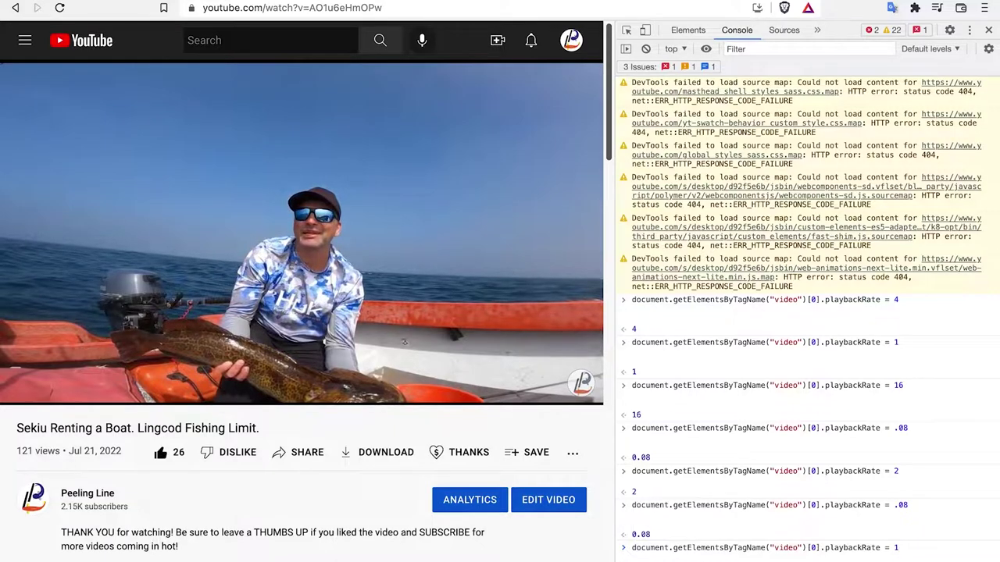
key("Return")
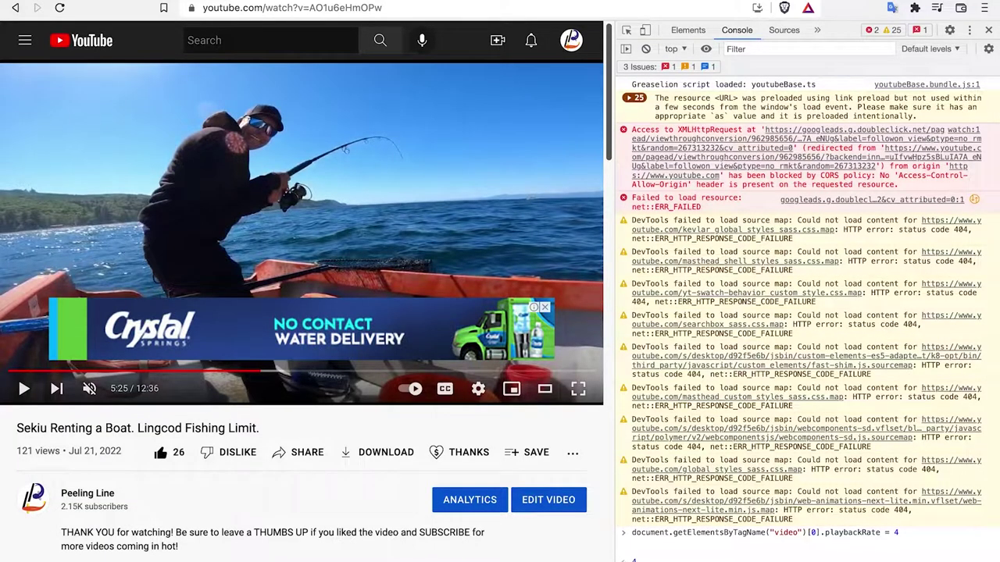
Resume the video, close DevTools, and reset the player's playback speed to Normal
left_click(24, 400)
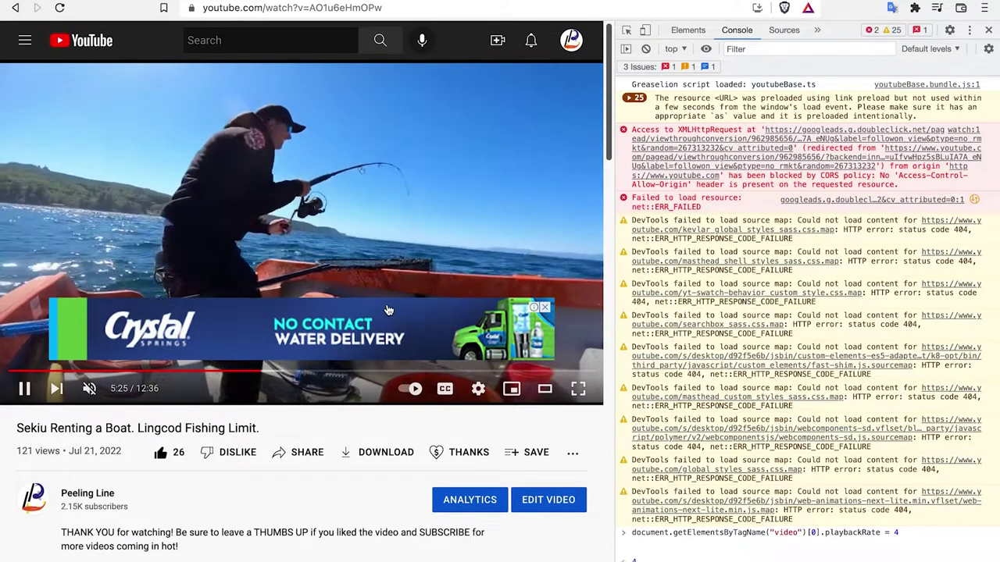
left_click(988, 30)
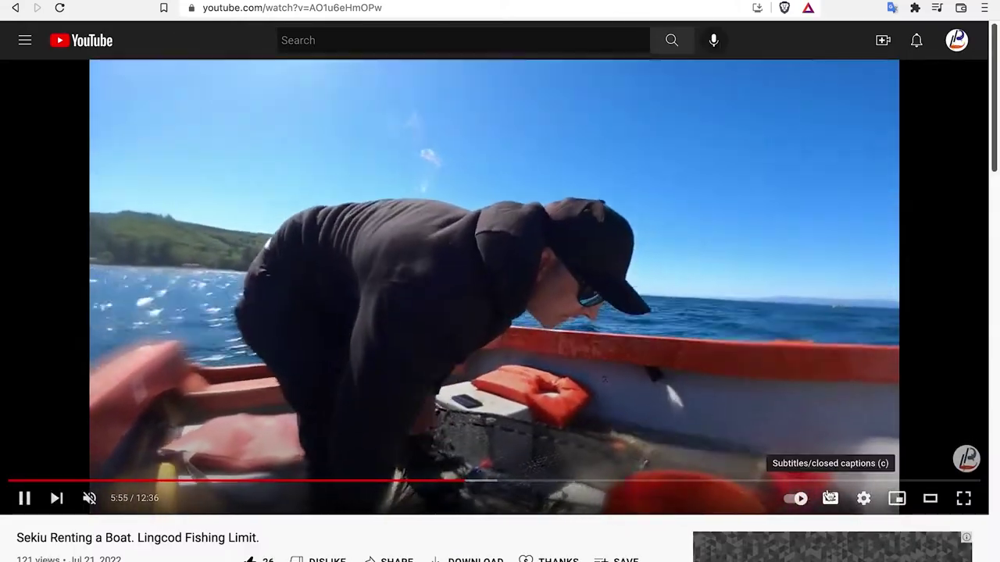
left_click(863, 498)
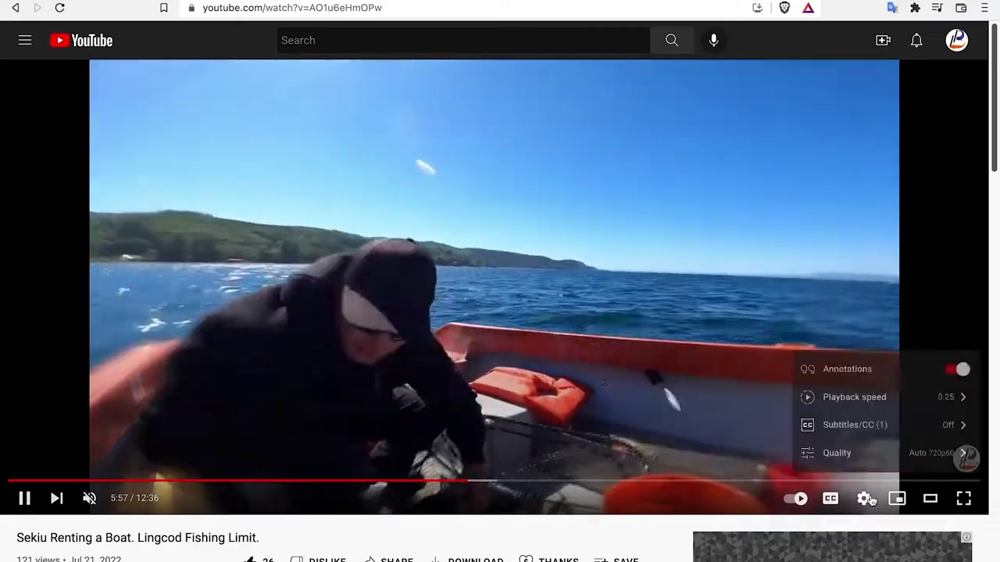
left_click(859, 397)
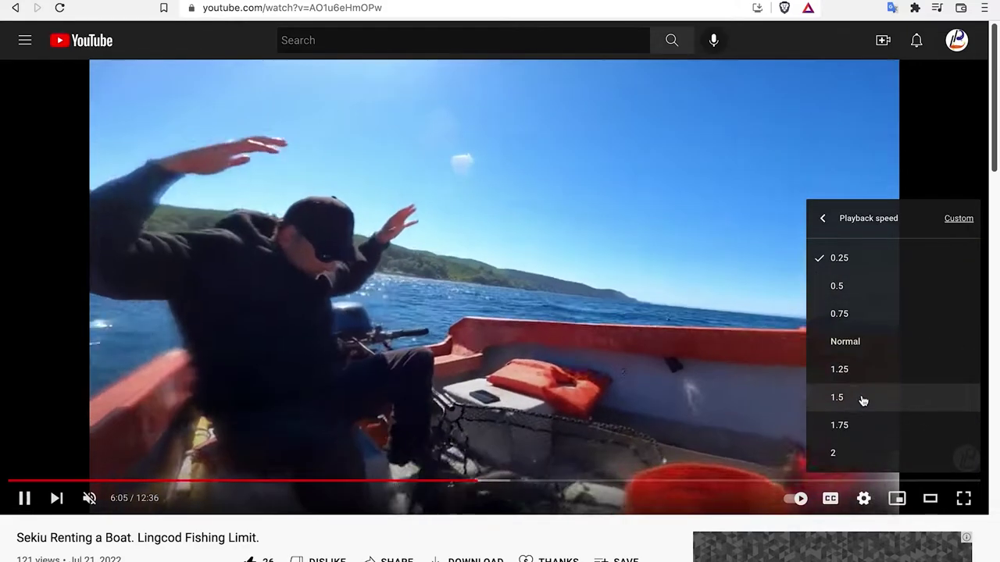
left_click(859, 344)
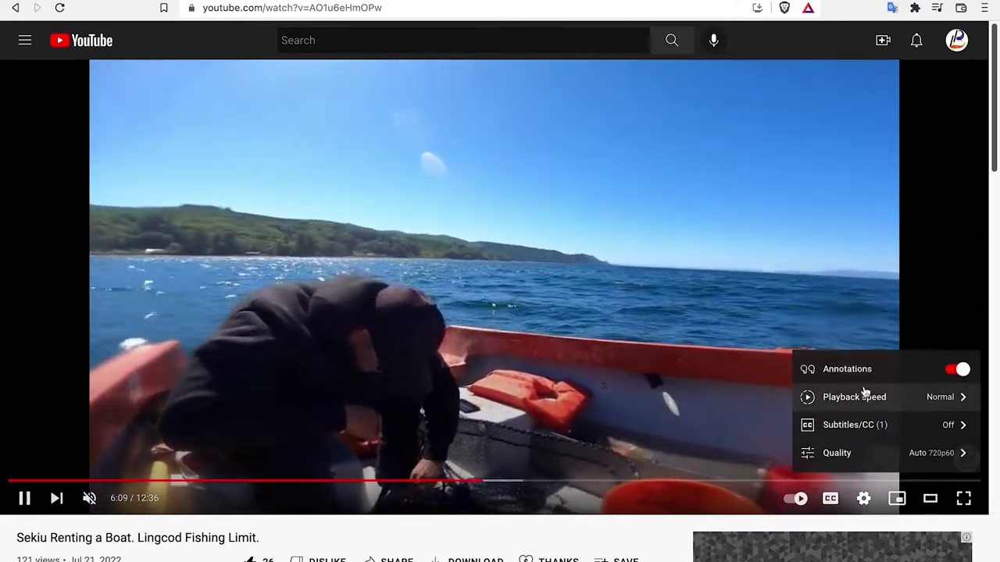
left_click(859, 397)
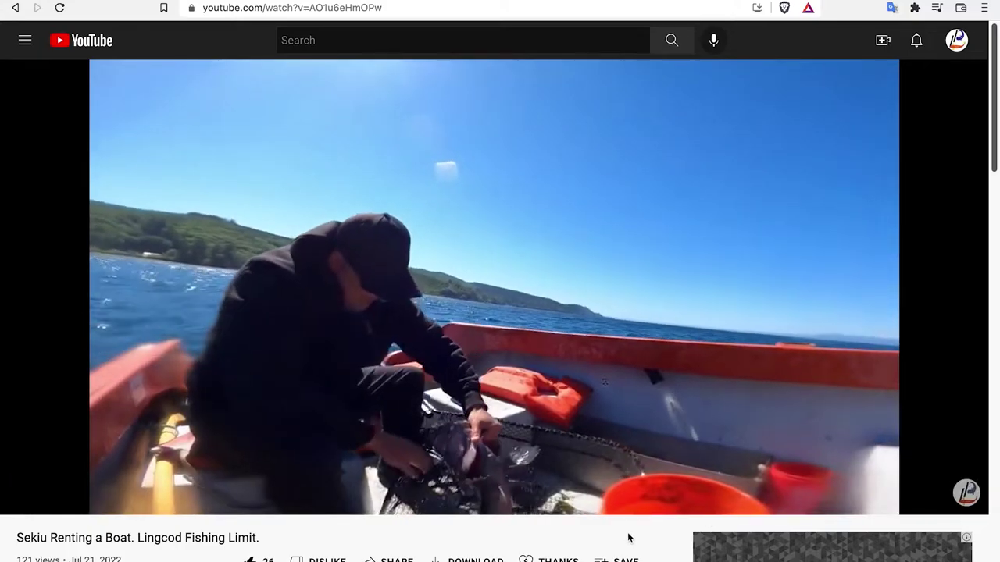
Open the console and paste the playbackRate command with its .08 value deleted
key("super+alt+j")
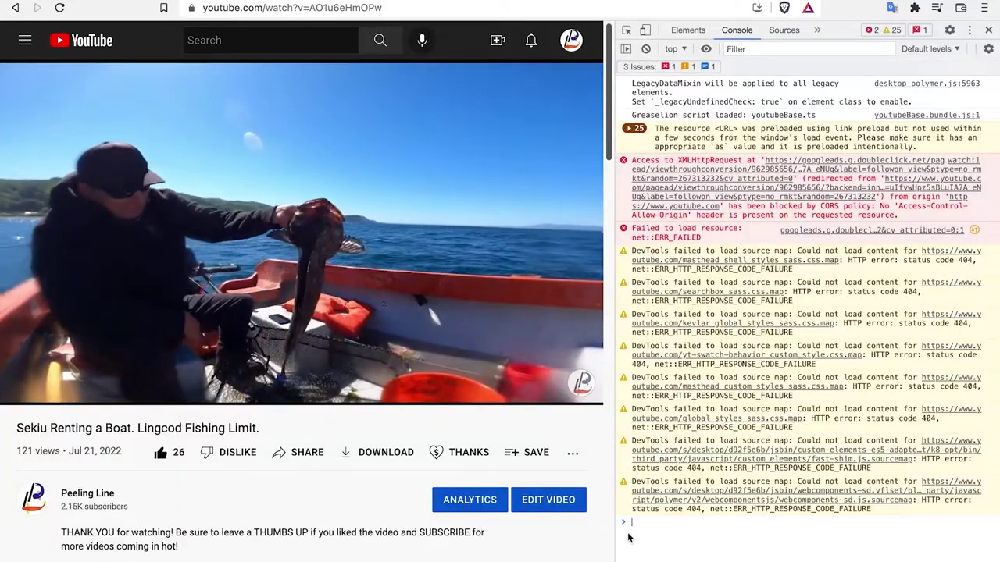
type("document.getElementsByTagName(\"video\")[0].playbackRate = .08")
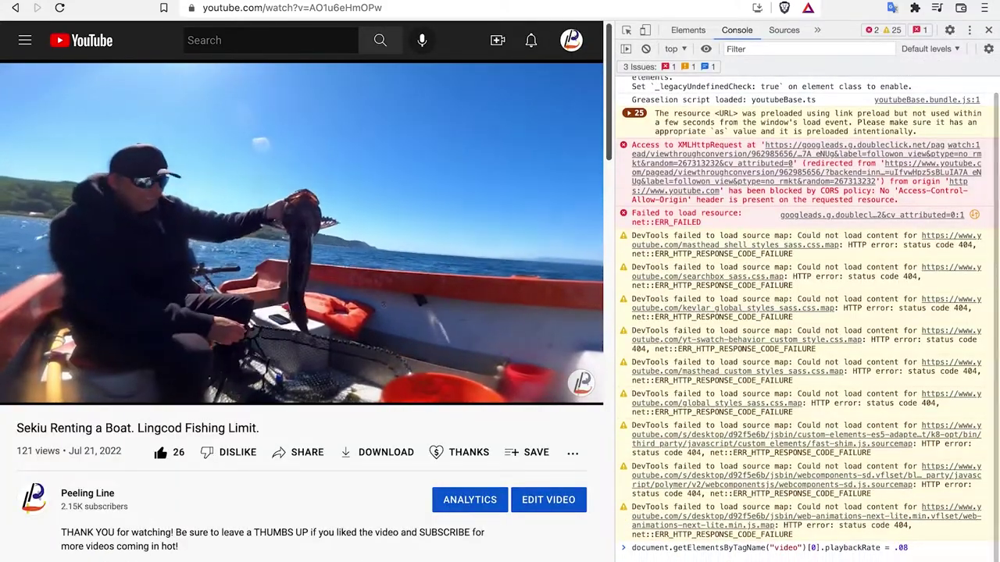
key("BackSpace")
key("BackSpace")
key("BackSpace")
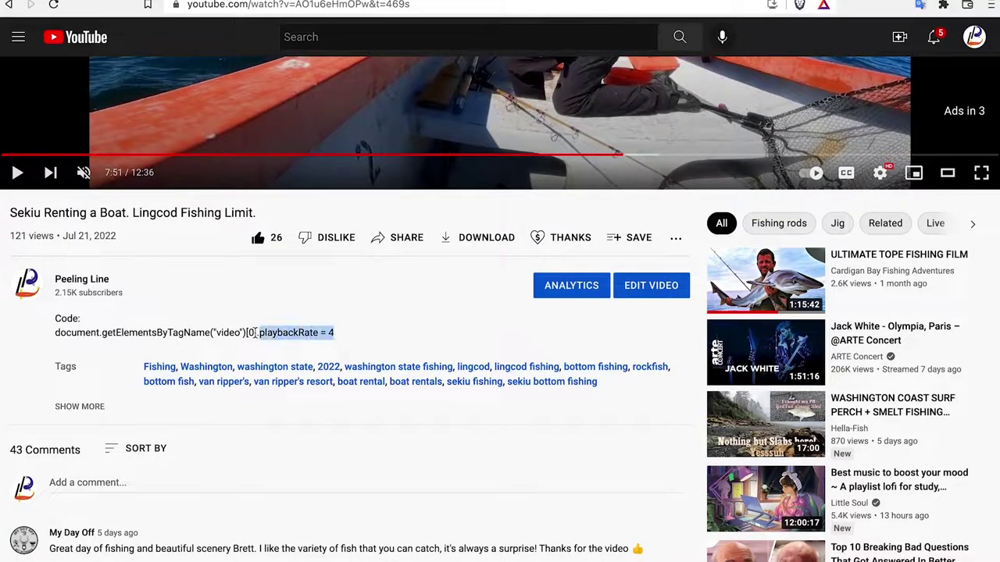
Copy the playbackRate = 4 code line from the video description and open the console
left_click_drag(334, 332, 69, 324)
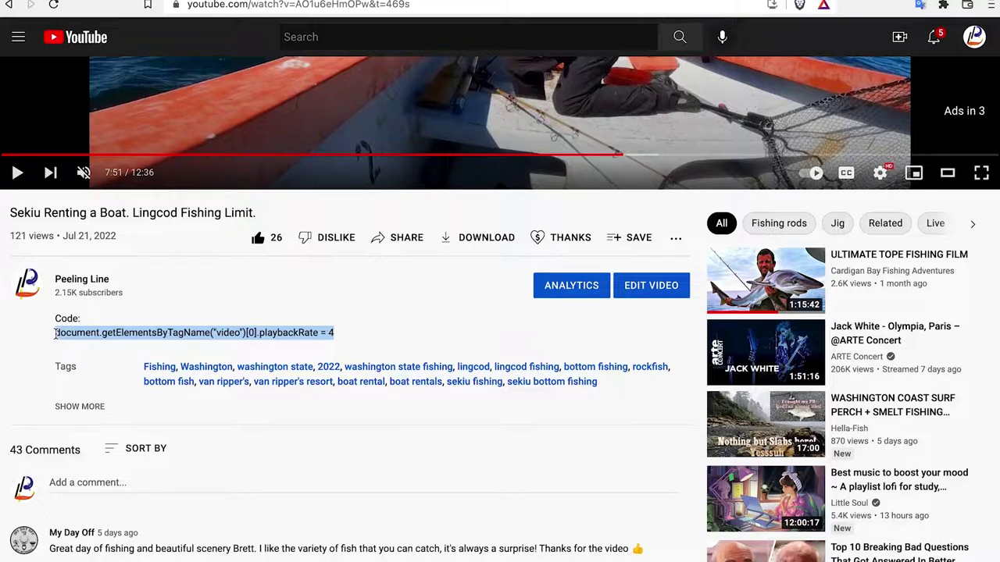
right_click(55, 334)
left_click(90, 365)
key("super+alt+j")
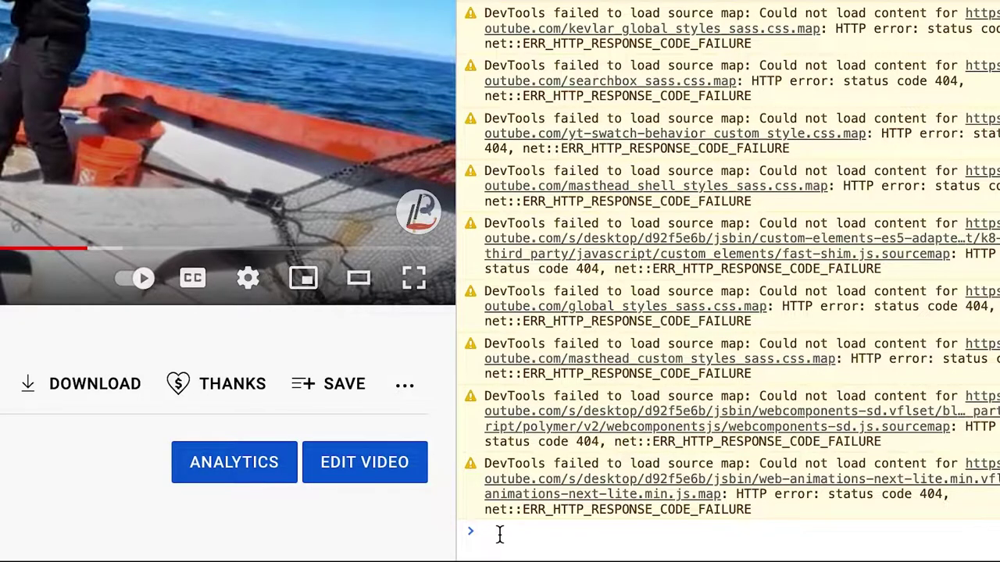
Paste the copied playbackRate = 4 command at the console prompt and run it
right_click(499, 534)
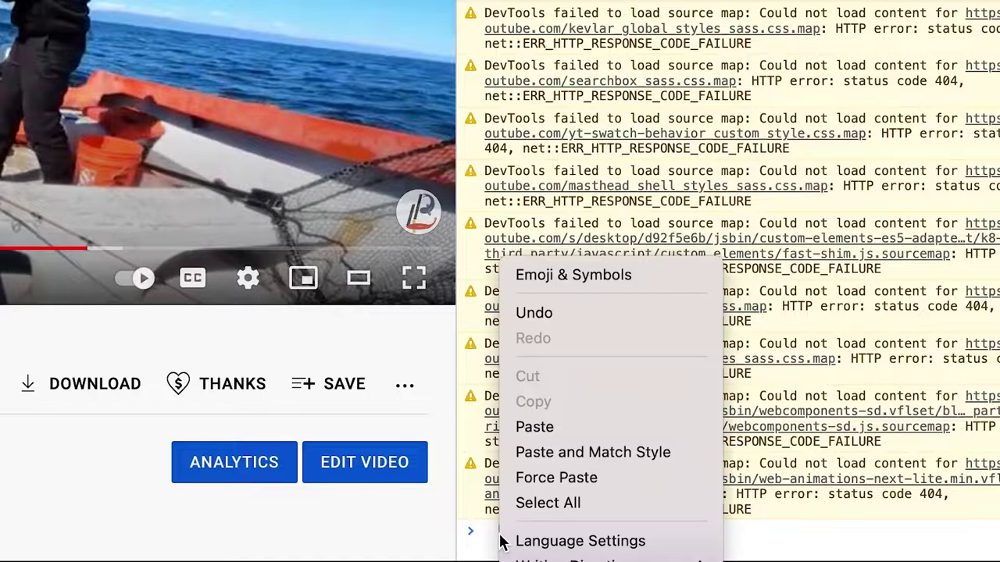
left_click(536, 427)
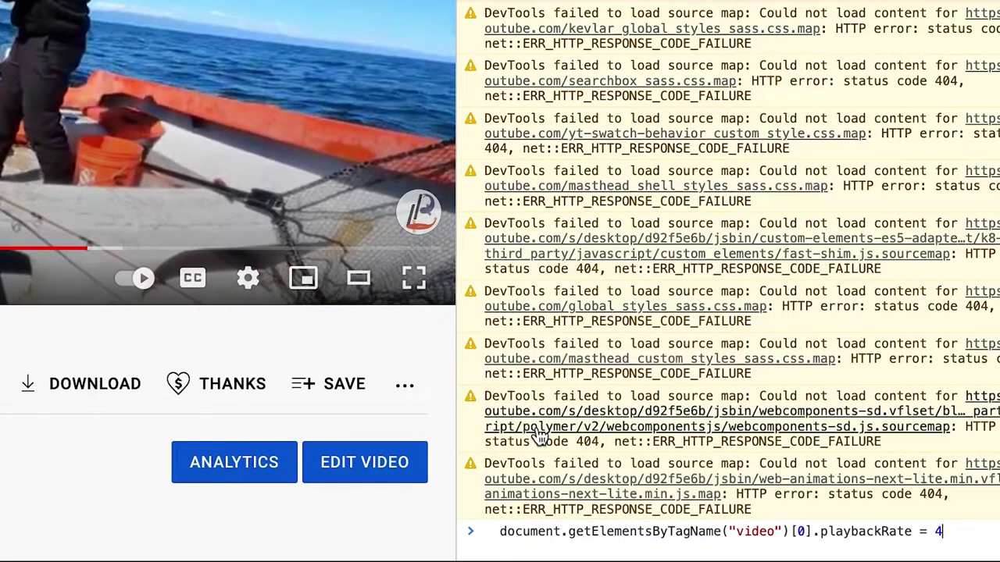
key("Return")
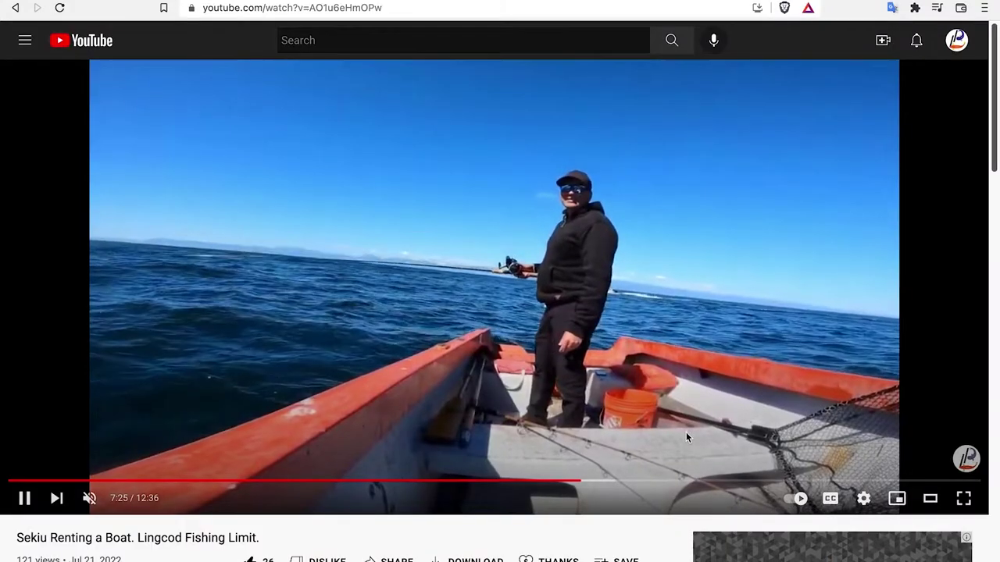
Set the fishing video's quality to 360p in the player settings
left_click(853, 499)
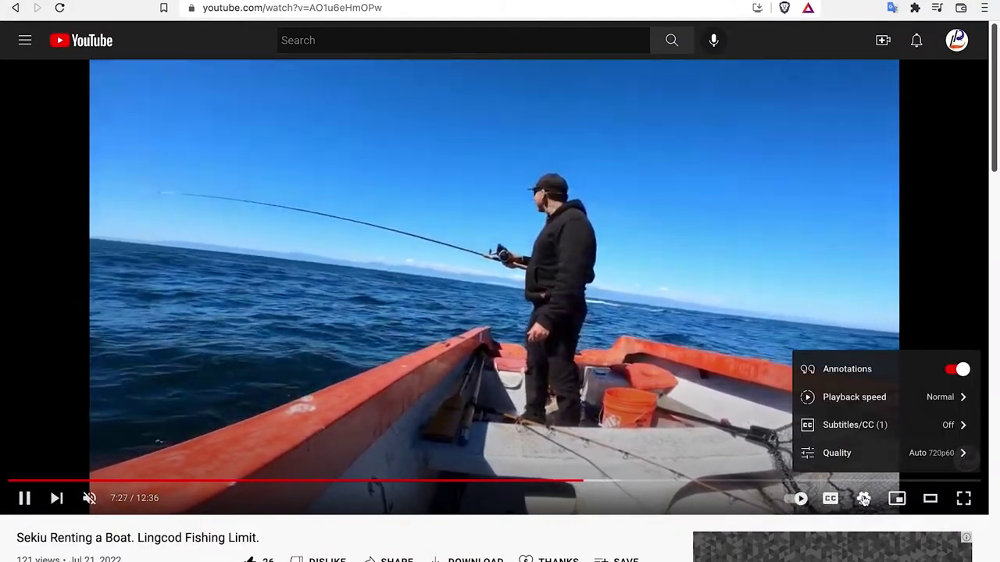
left_click(923, 459)
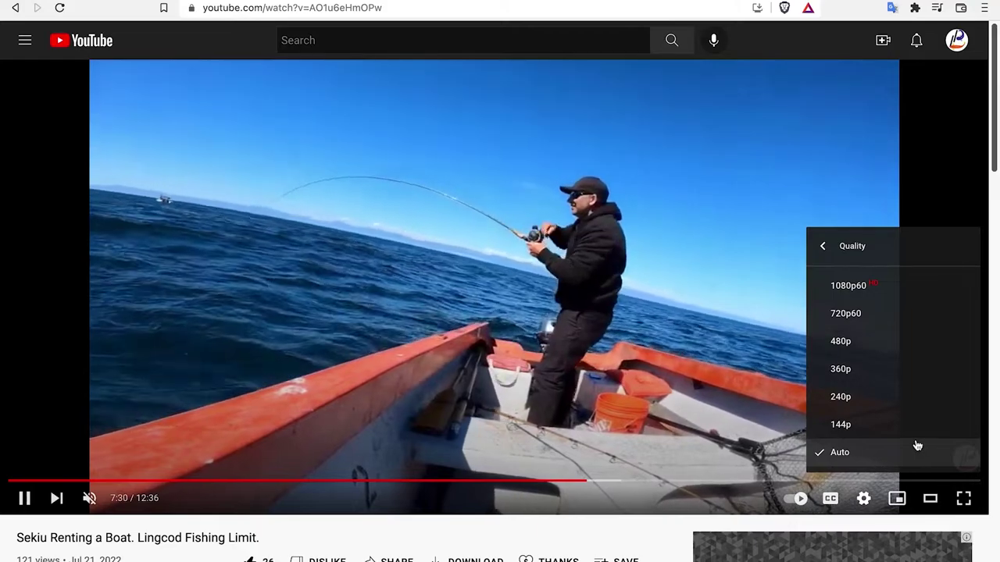
left_click(898, 383)
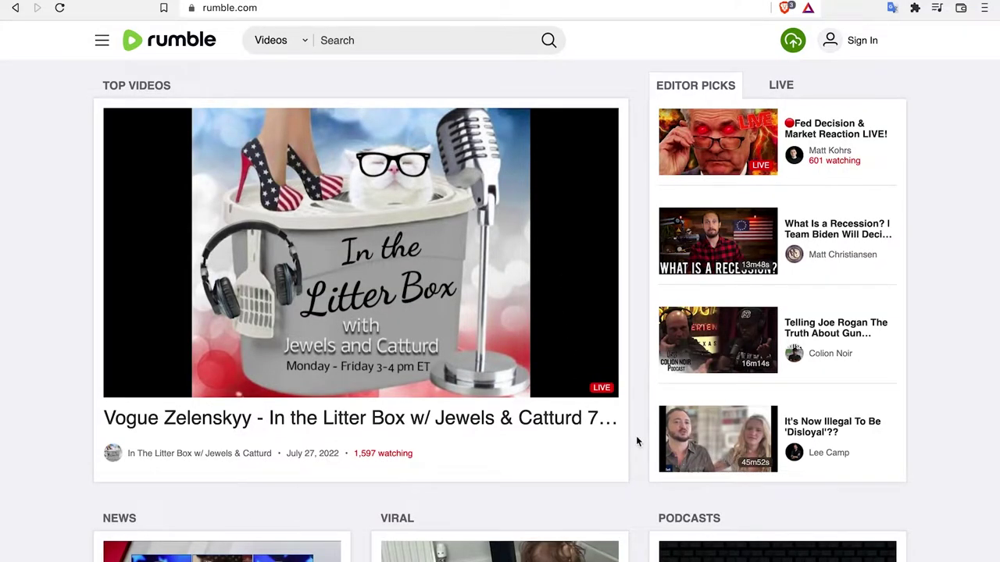
Open the 'Telling Joe Rogan The Truth About Gun Deaths In America' pick and play it
scroll(636, 442, "down", 5)
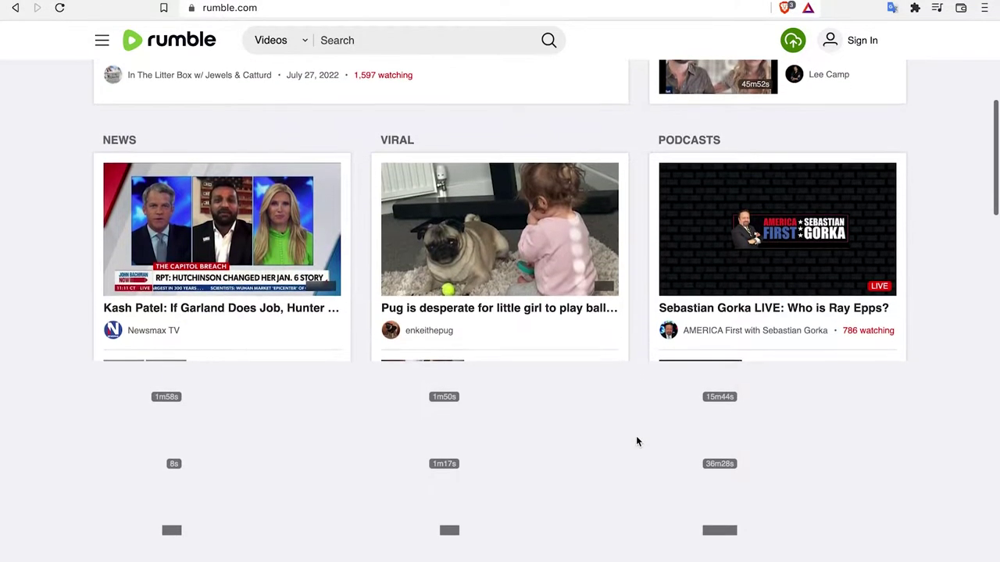
scroll(636, 442, "down", 2)
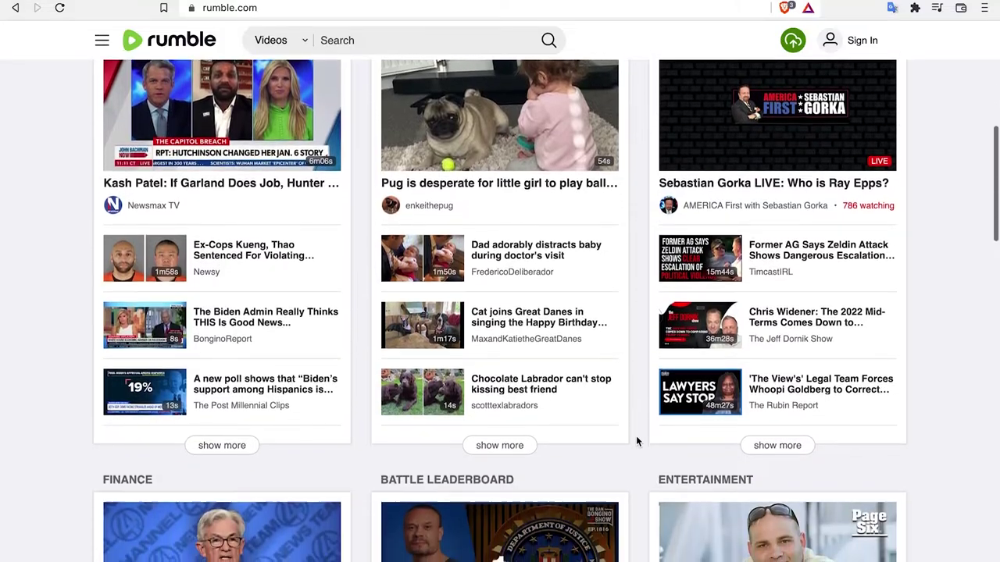
scroll(637, 443, "down", 10)
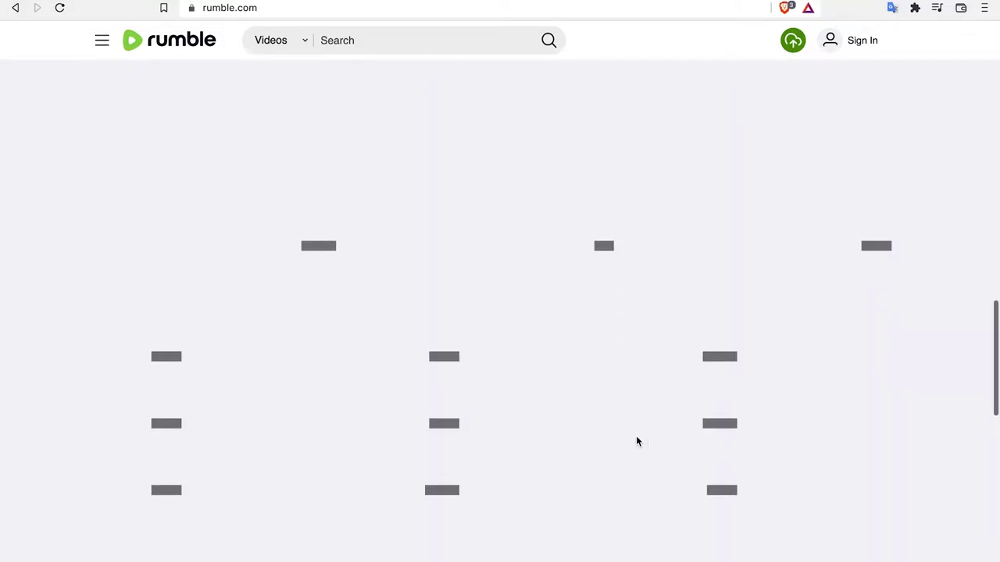
scroll(636, 442, "up", 16)
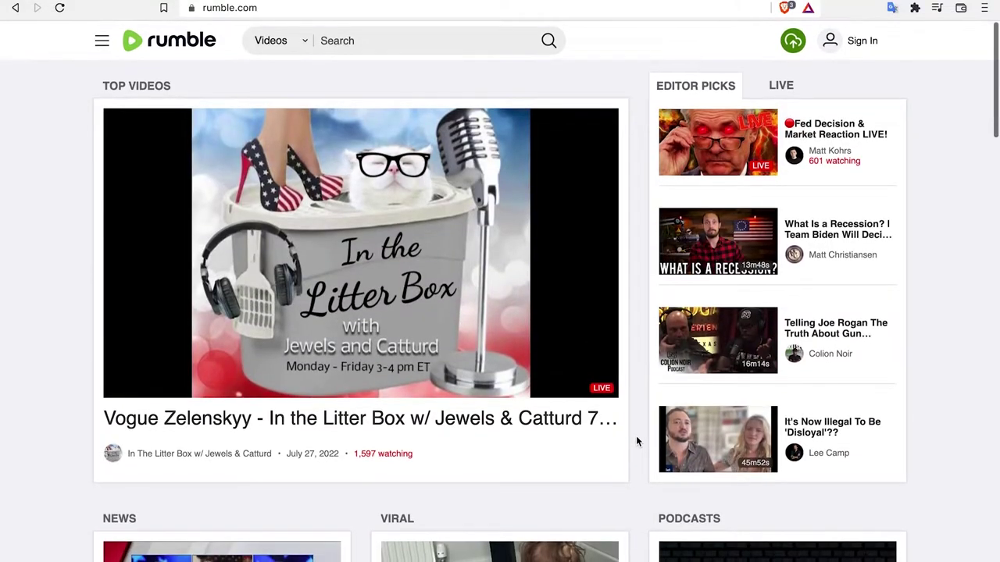
left_click(821, 326)
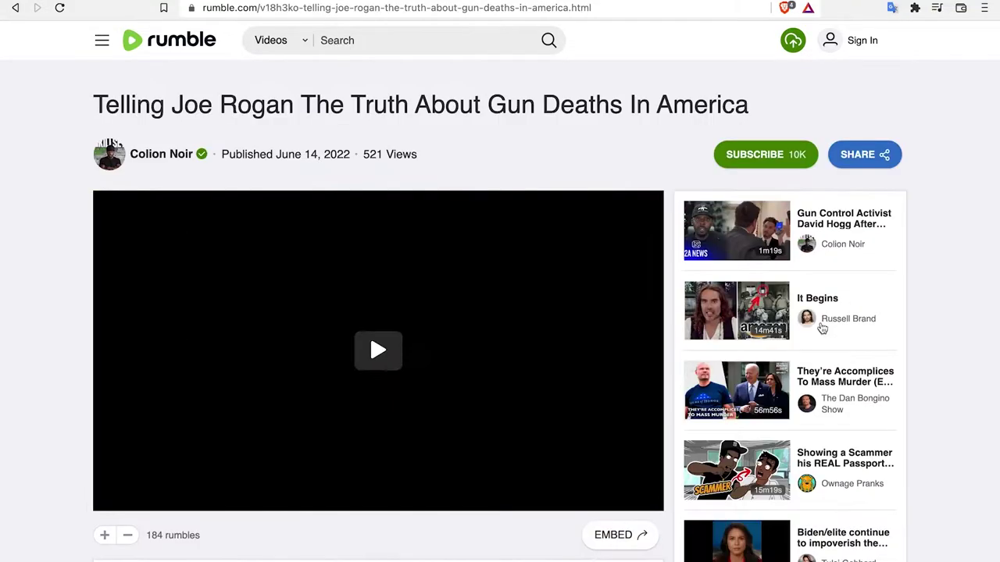
left_click(378, 353)
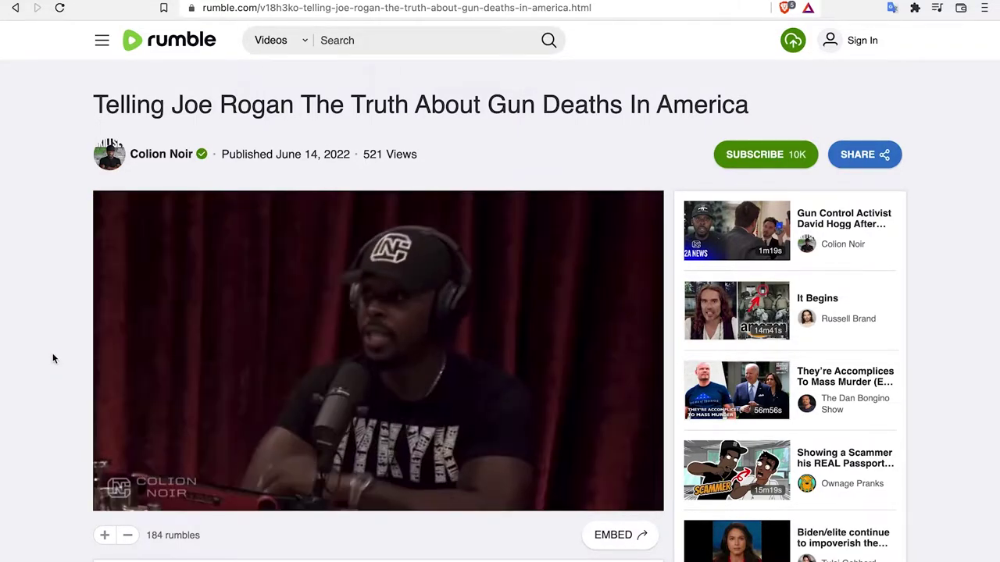
In the console, run the playbackRate command at 4, then at 16
key("super+alt+j")
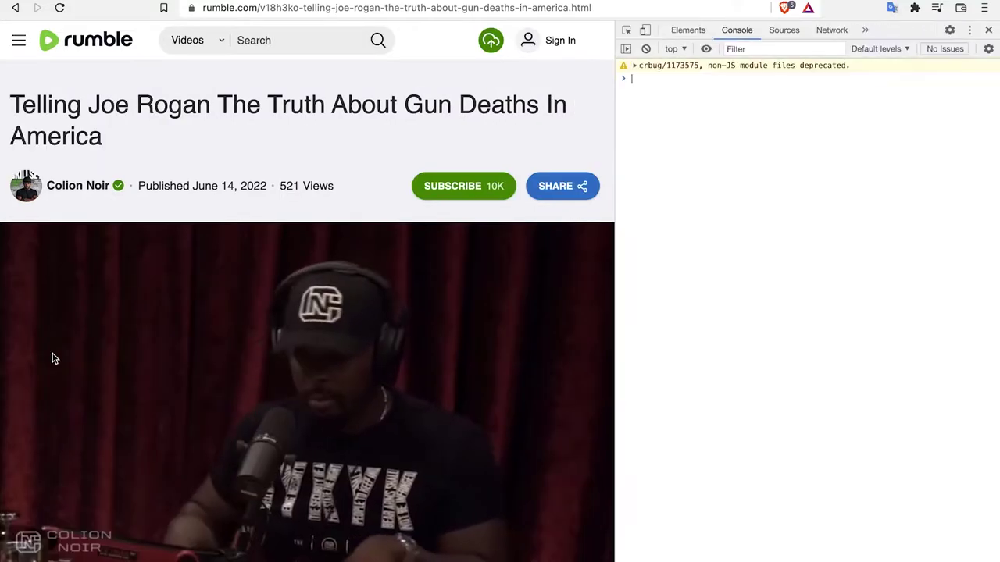
key("BackSpace")
type("4")
key("Return")
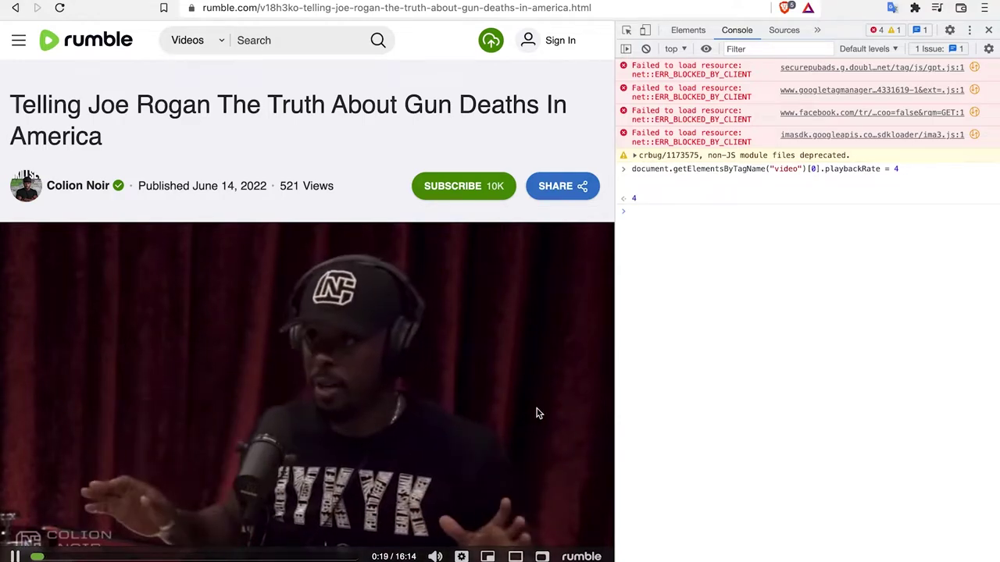
key("Up")
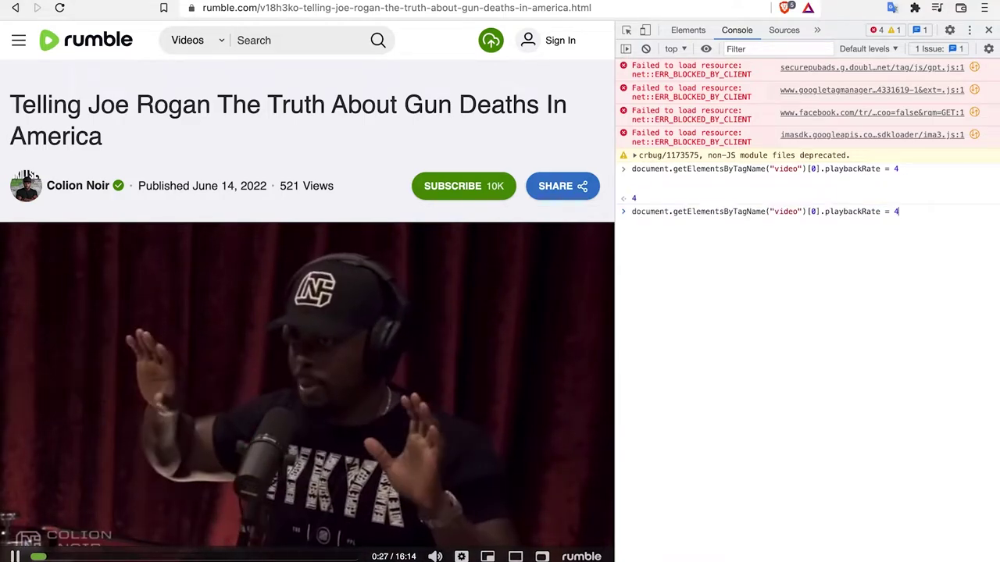
key("BackSpace")
type("16")
key("Return")
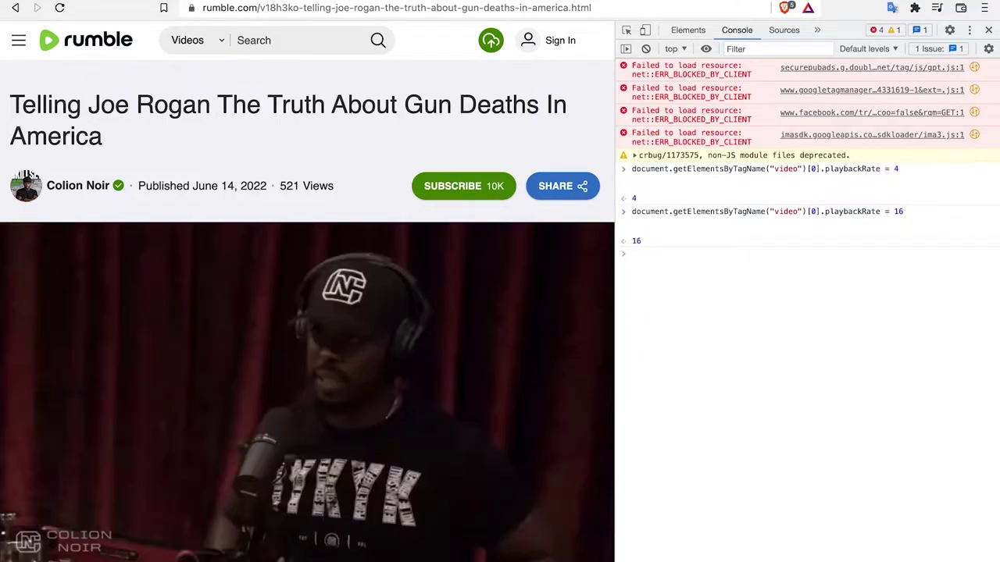
Edit the recalled playbackRate command to 0.08 and run it to slow the video
key("Up")
key("BackSpace")
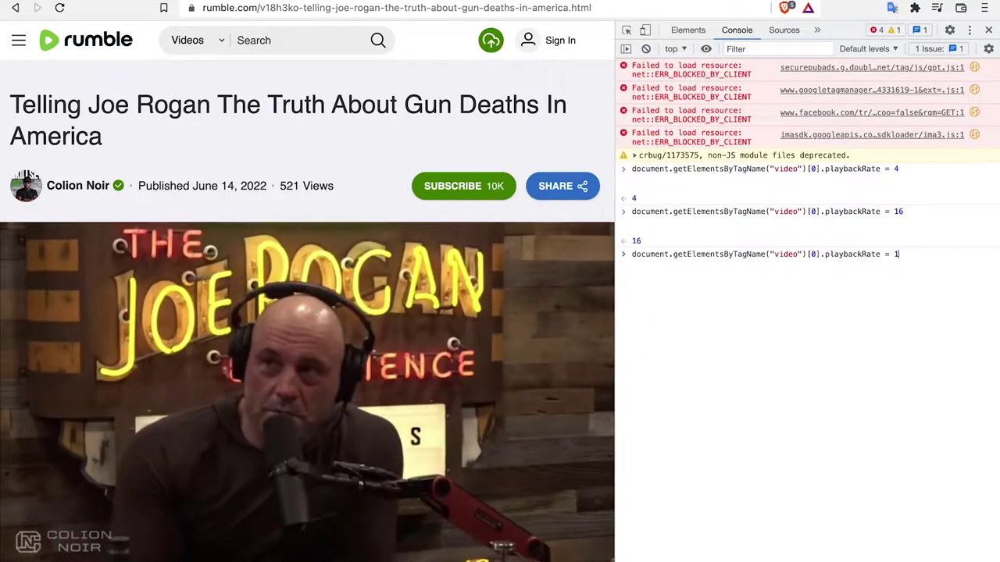
type(".08")
key("Return")
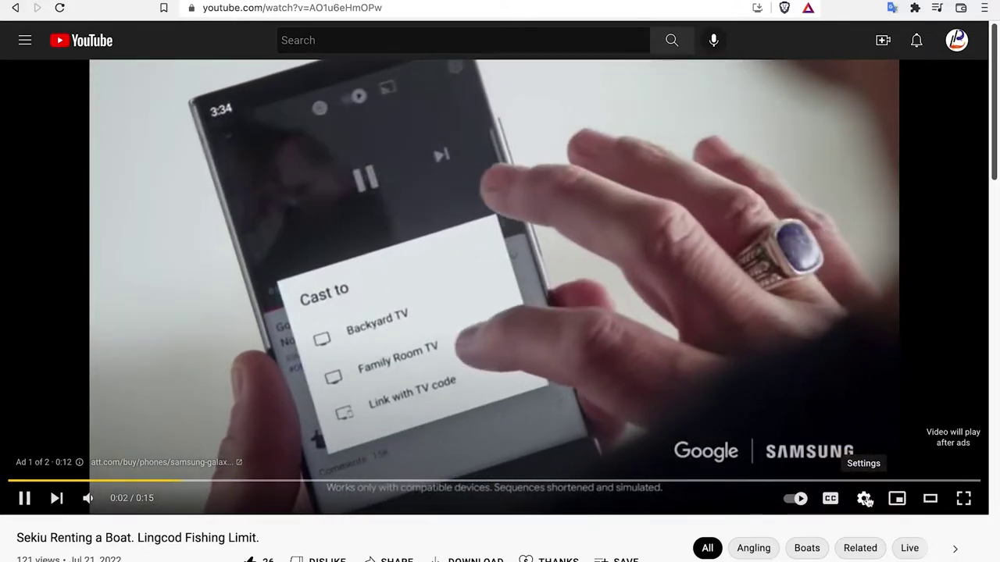
Run playbackRate = 4 in the DevTools console for ad 1, then again for ad 2
key("super+alt+i")
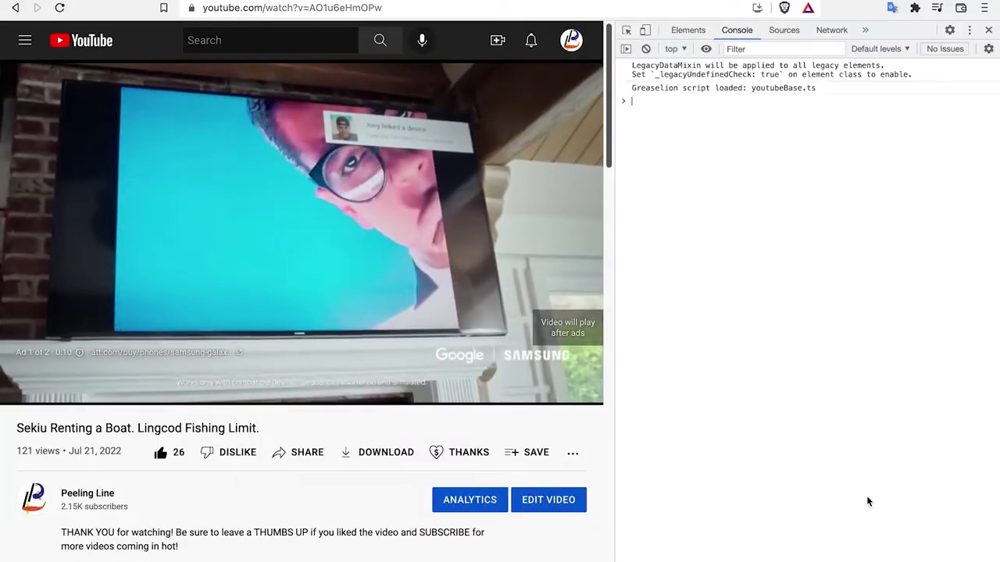
type("document.getElementsByTagName(\"video\")[0].playbackRate = 4")
key("Return")
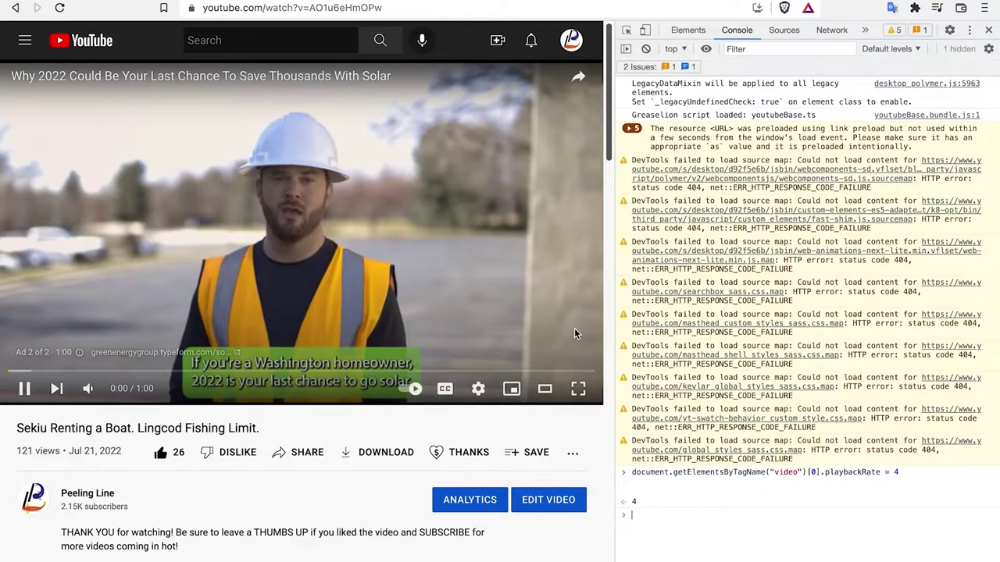
type("document.getElementsByTagName(\"video\")[0].playbackRate = 4")
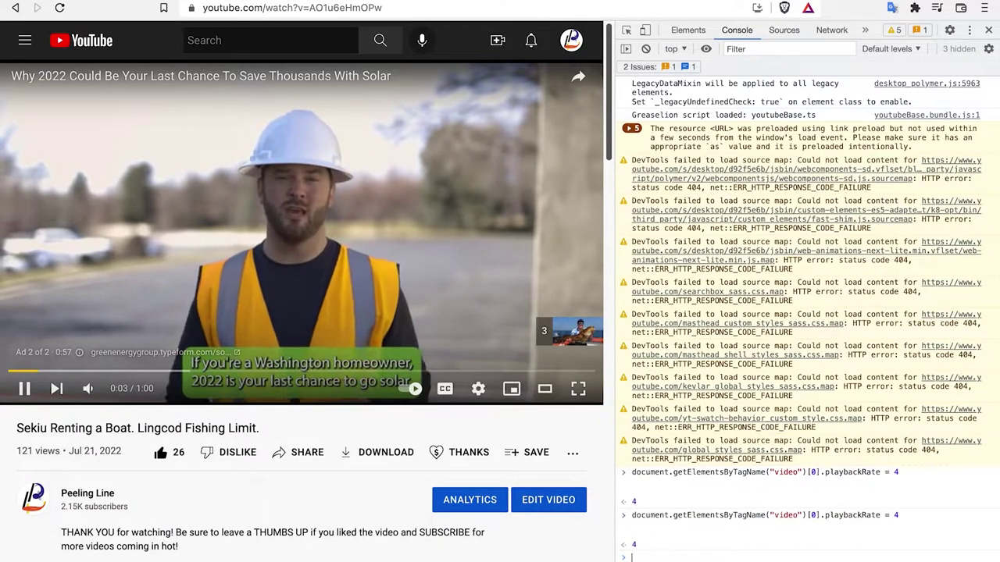
key("Return")
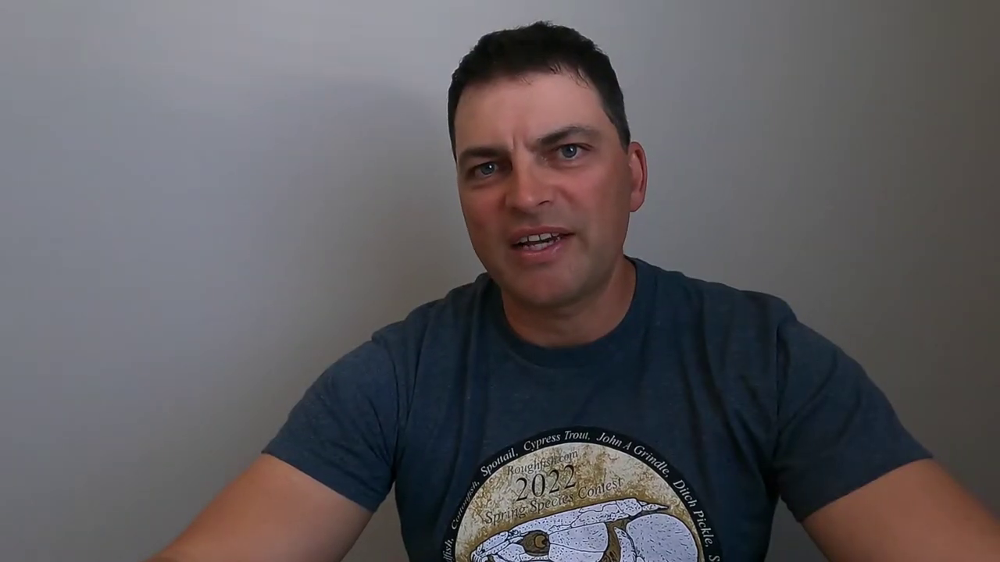